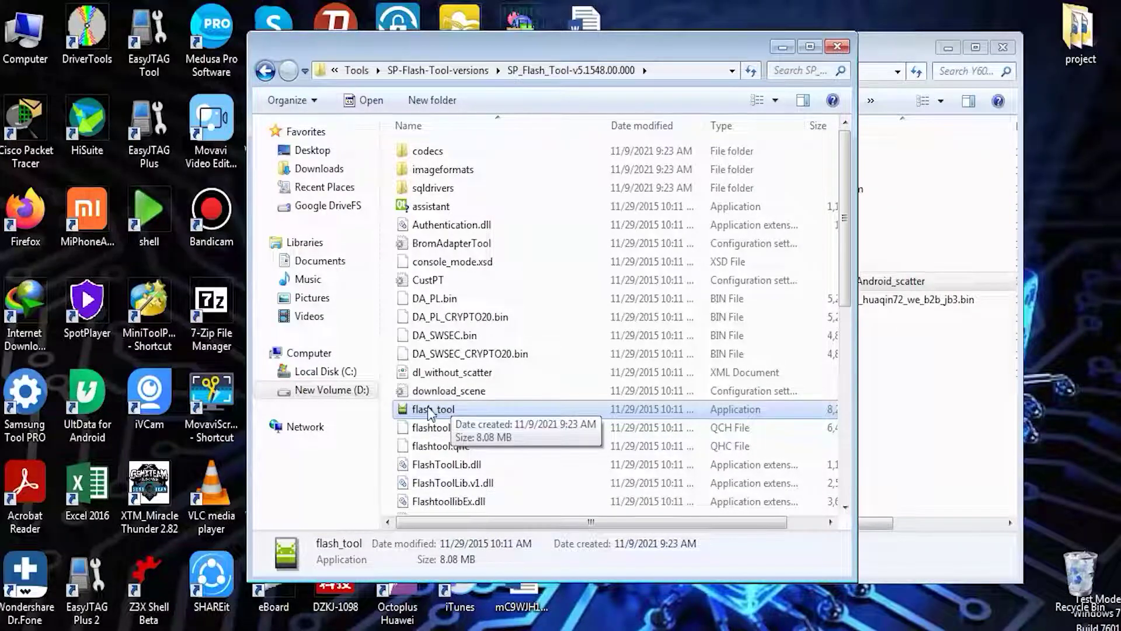
# Narrow the SP_Flash_Tool-v5.1548.00.000 folder window, run flash_tool as administrator, and reposition its window
pyautogui.moveTo(856, 413); pyautogui.dragTo(644, 339)
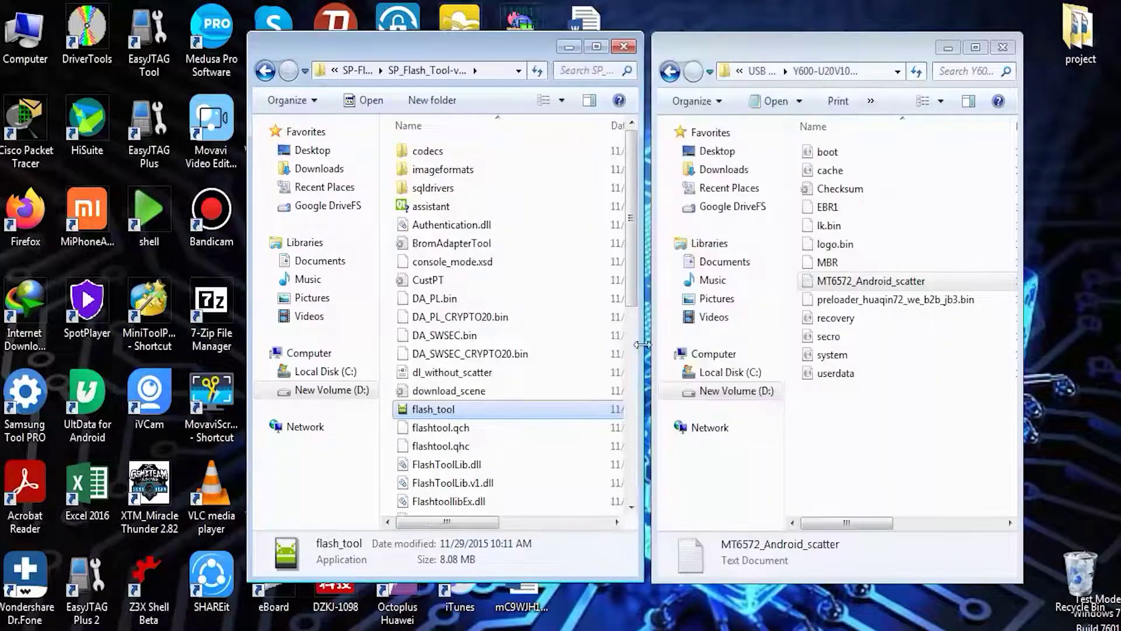
pyautogui.rightClick(434, 411)
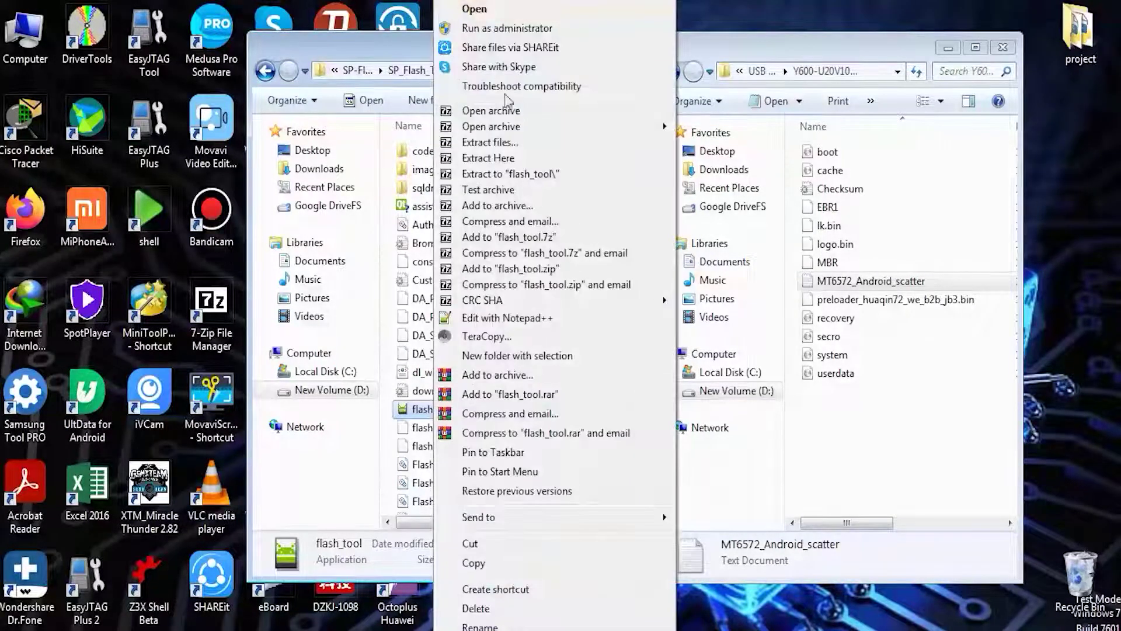
pyautogui.click(482, 23)
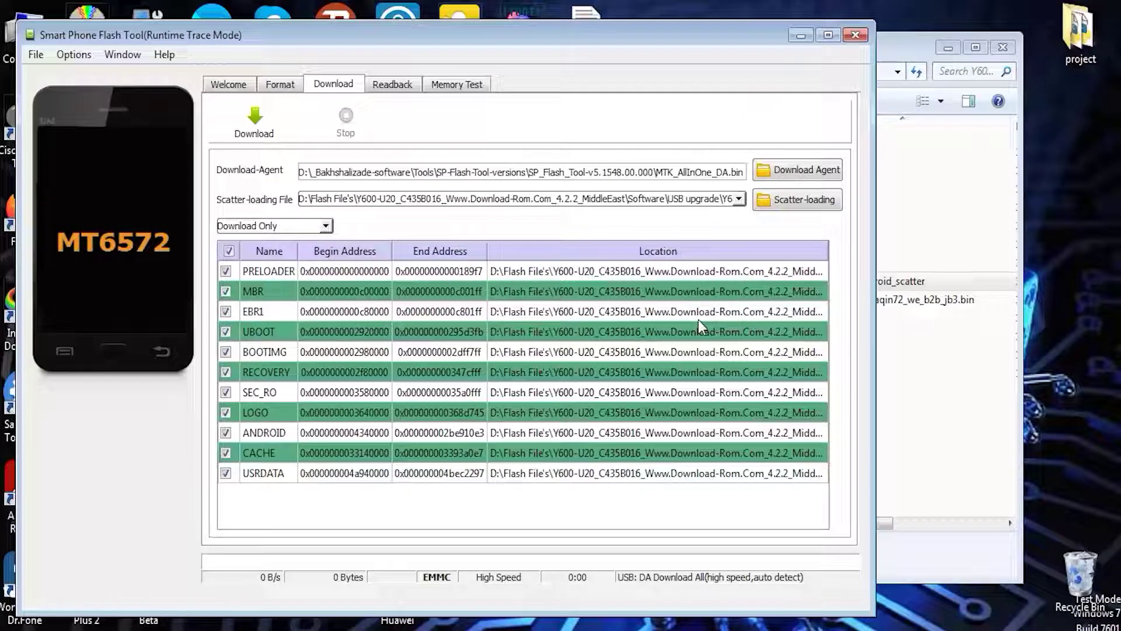
pyautogui.moveTo(460, 36); pyautogui.dragTo(521, 35)
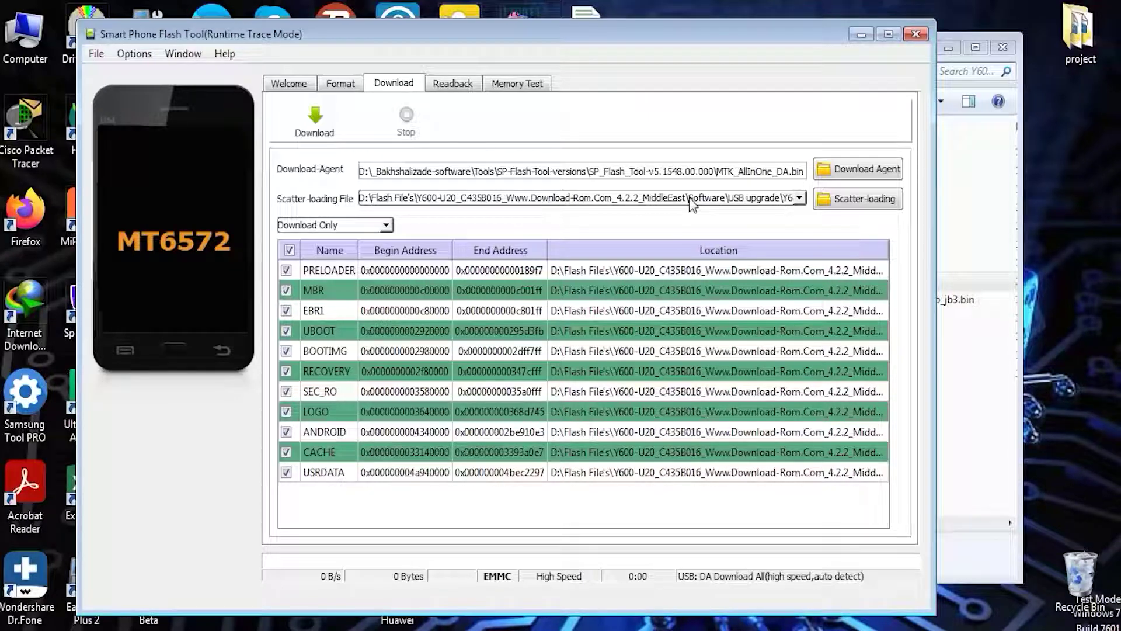
# Start choosing a scatter-loading file and browse to the Firmware folder of Lenovo_A7-30GC_MT6582_S022_150202 in Flash File's
pyautogui.click(850, 200)
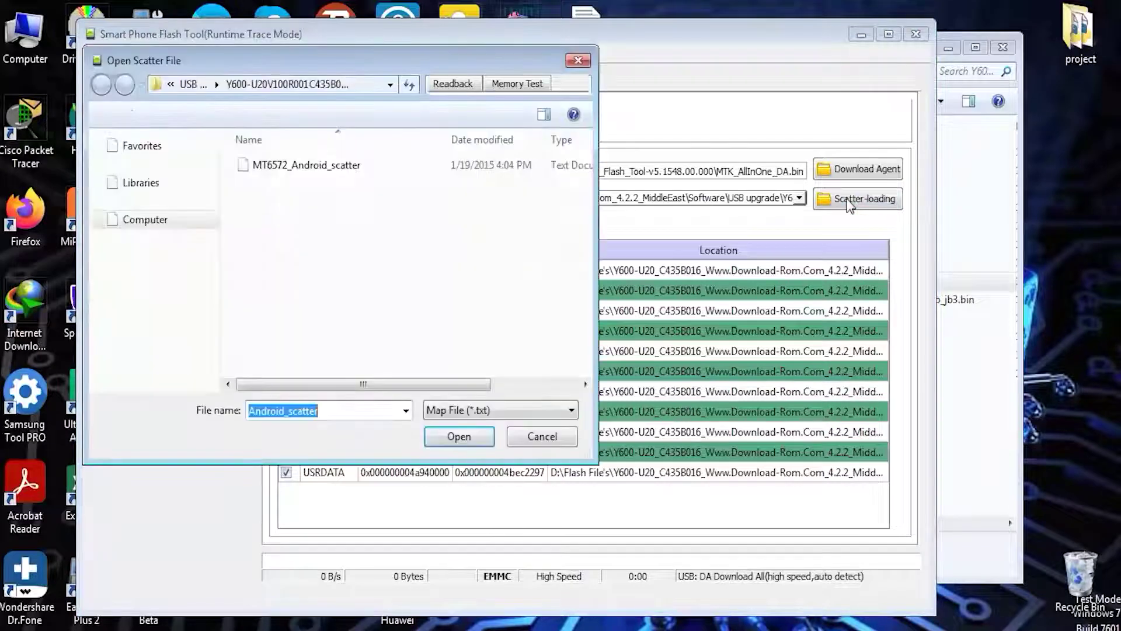
pyautogui.moveTo(336, 73); pyautogui.dragTo(512, 82)
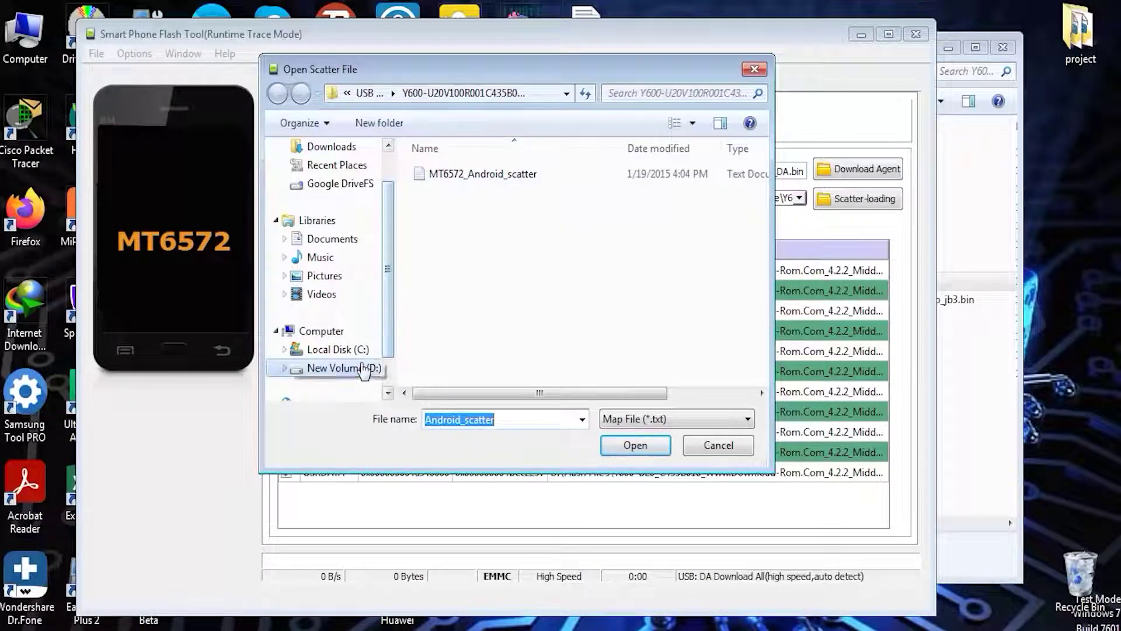
pyautogui.click(370, 93)
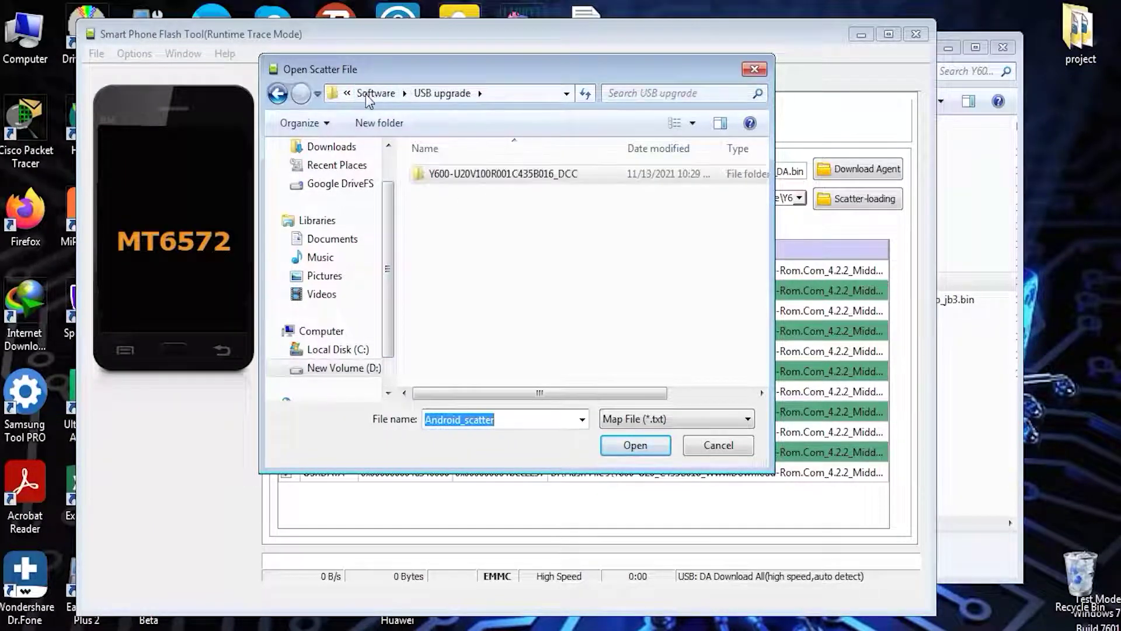
pyautogui.click(366, 94)
pyautogui.click(369, 93)
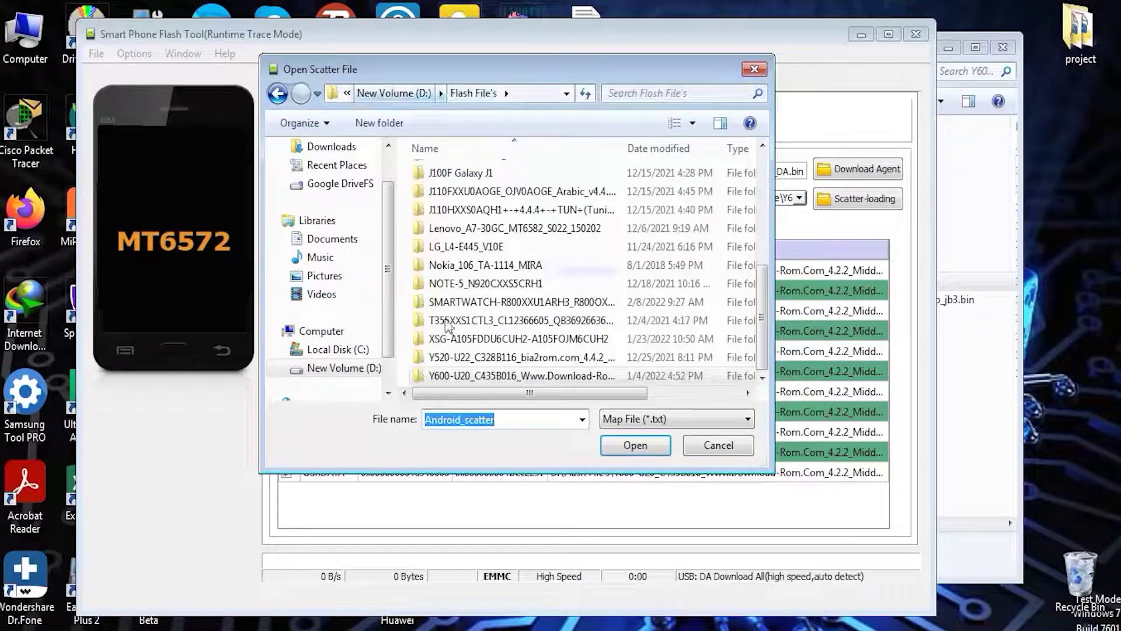
pyautogui.doubleClick(452, 228)
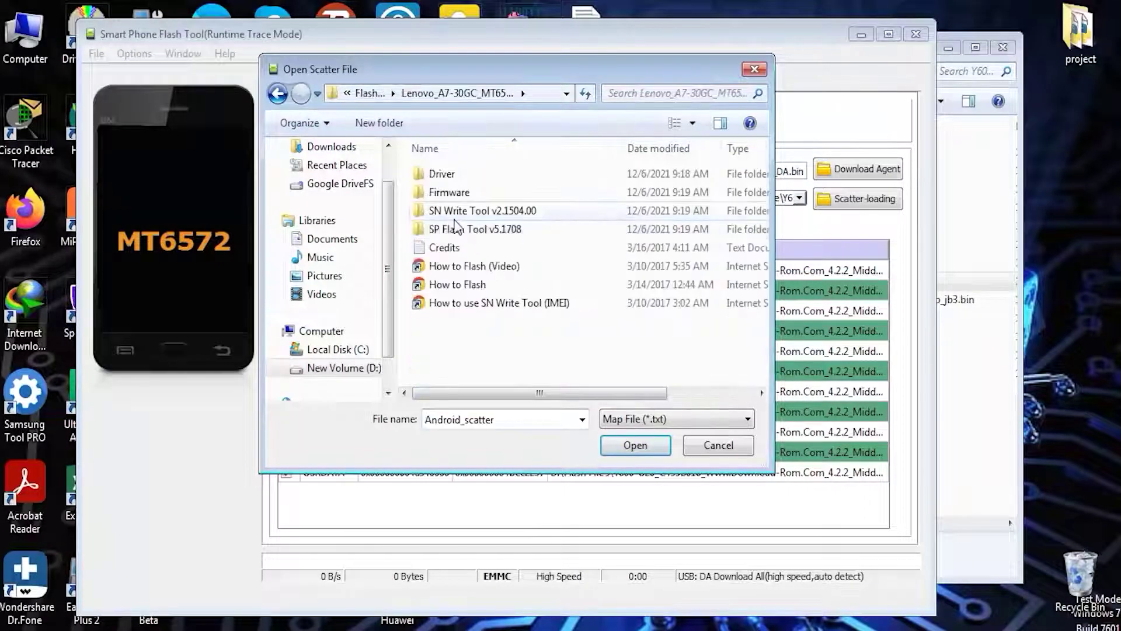
pyautogui.doubleClick(443, 198)
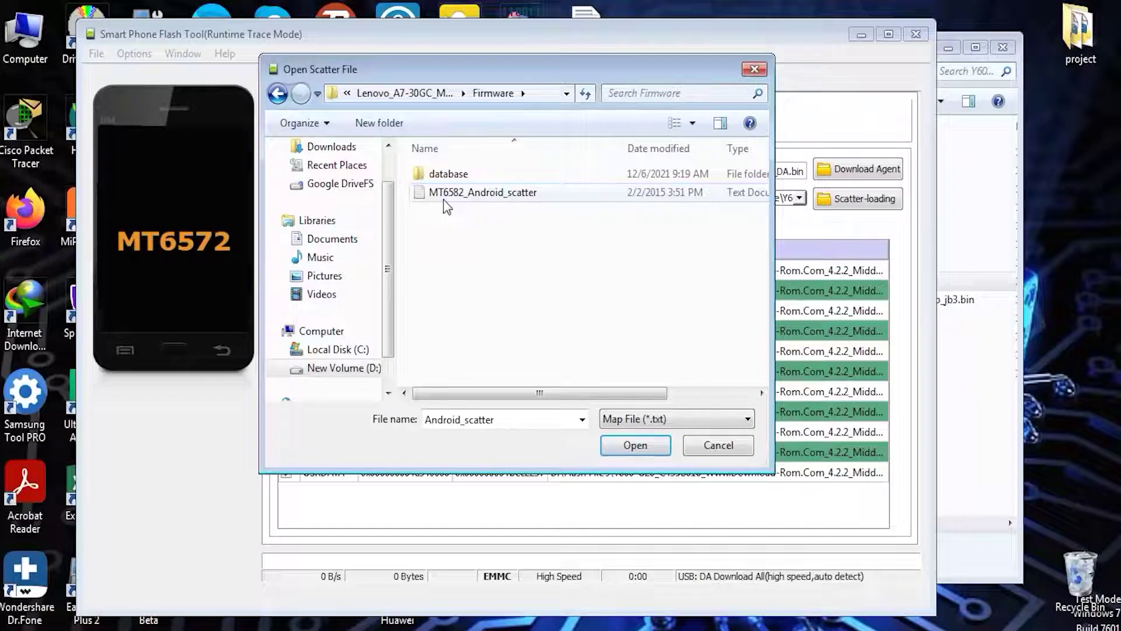
# Show all file types in the Firmware folder and try to load logo.bin as the scatter file
pyautogui.click(673, 426)
pyautogui.click(681, 453)
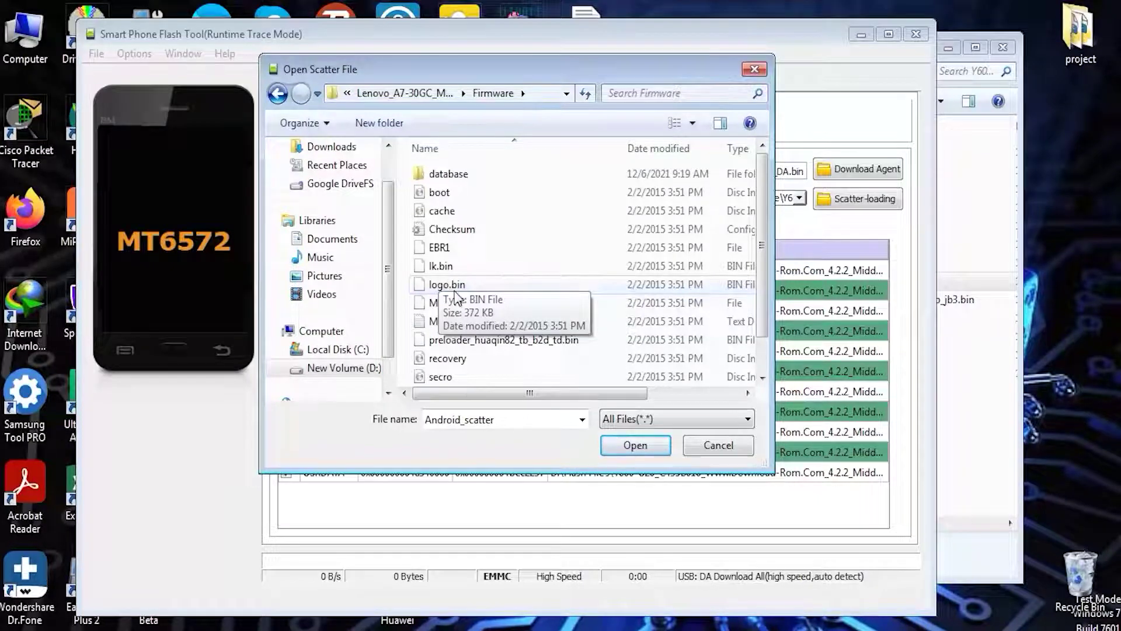
pyautogui.doubleClick(455, 290)
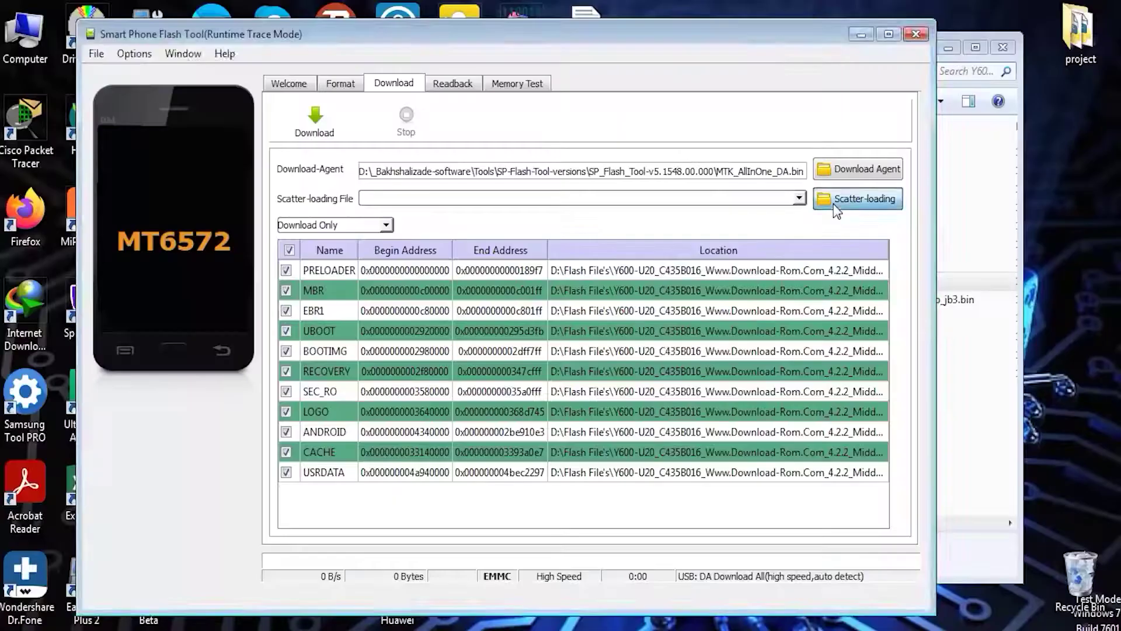
# Load MT6582_Android_scatter from the Lenovo_A7-30GC_MT6582_S022_150202 Firmware folder on drive D as the scatter-loading file
pyautogui.click(858, 199)
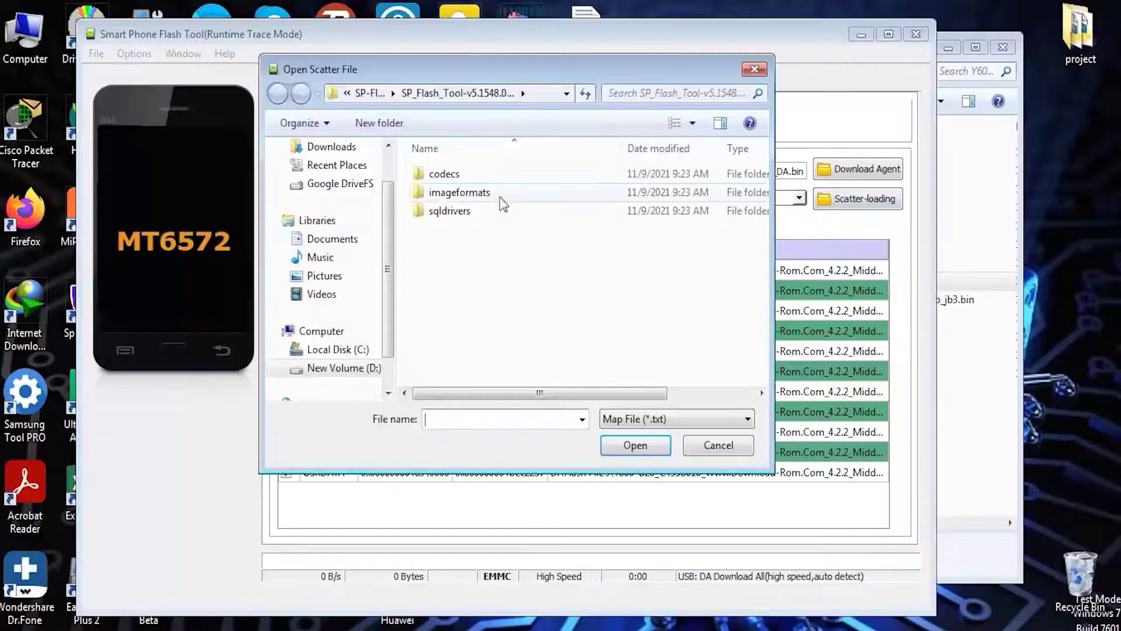
pyautogui.click(344, 368)
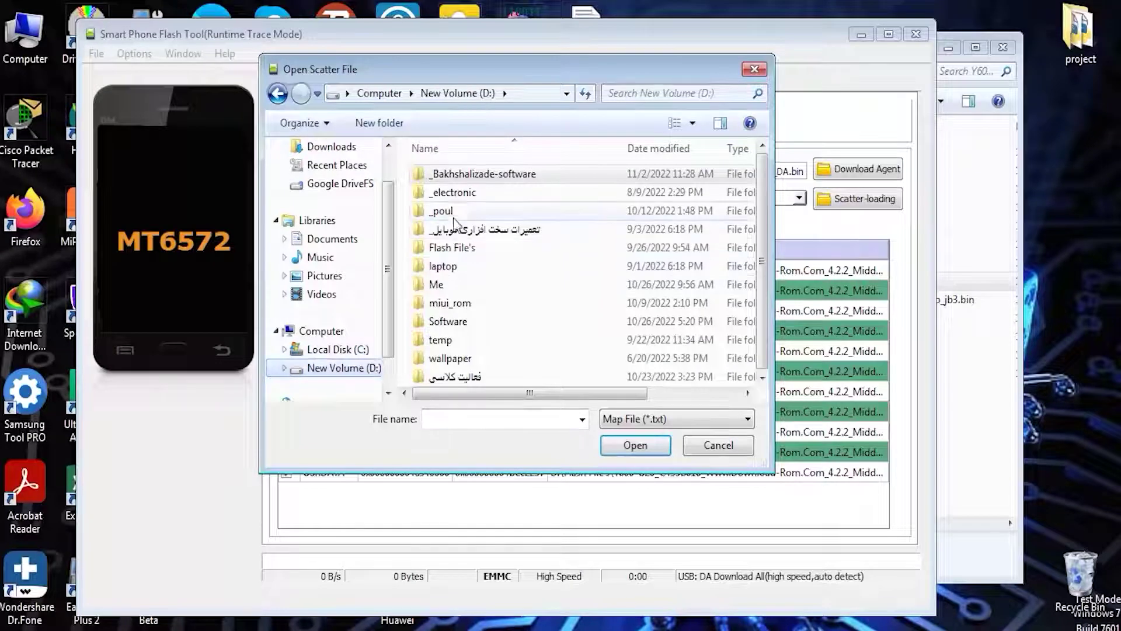
pyautogui.doubleClick(458, 248)
pyautogui.scroll(-4, 497, 345)
pyautogui.doubleClick(514, 229)
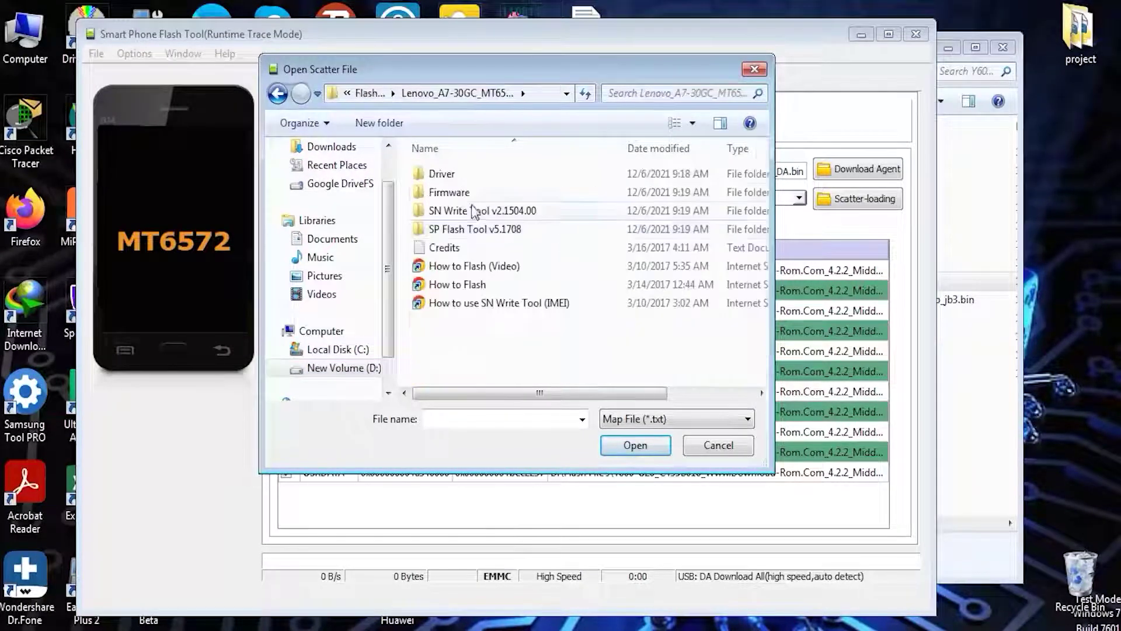
pyautogui.doubleClick(461, 191)
pyautogui.doubleClick(464, 193)
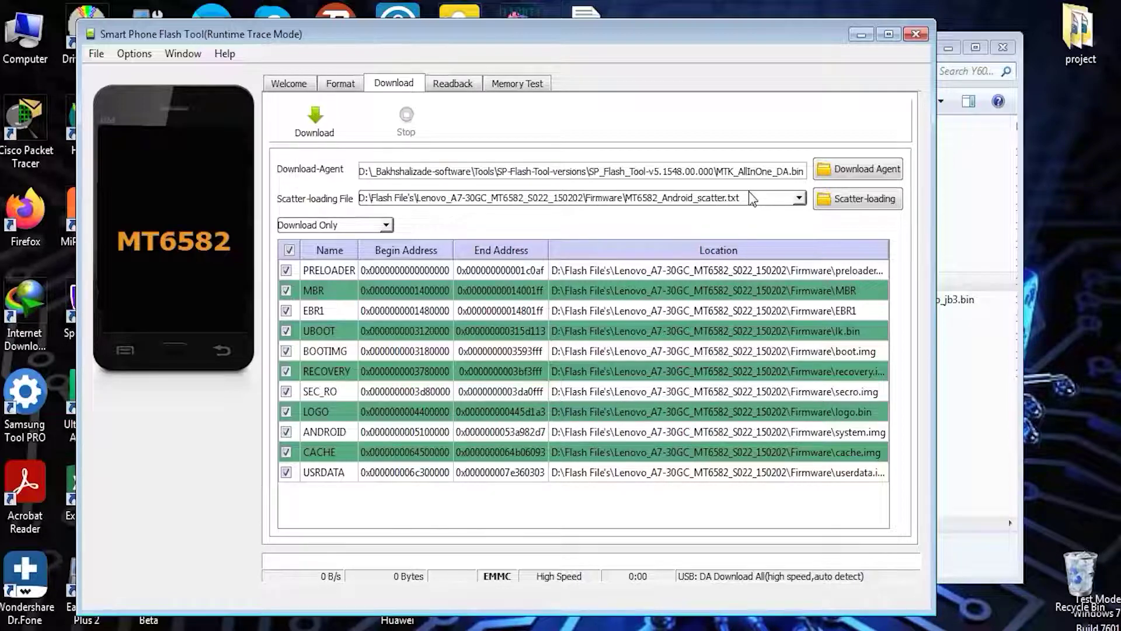
# Load MT6572_Android_scatter from the Y600-U20 firmware's Software\USB upgrade\Y600-U20V100R001C435B016_DCC folder as the scatter-loading file
pyautogui.click(835, 207)
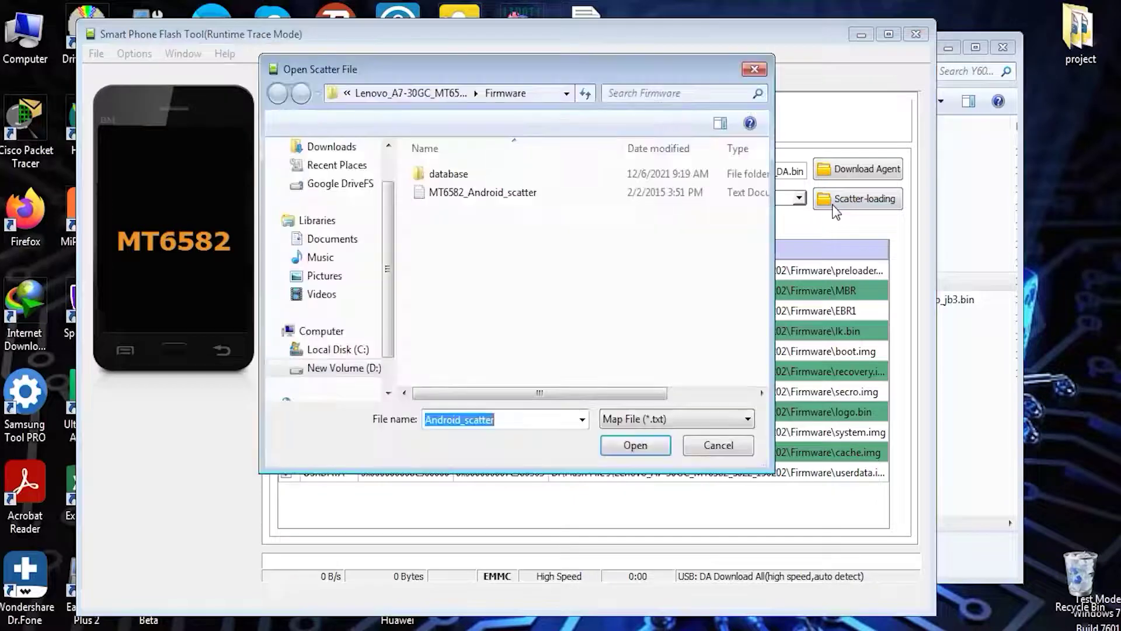
pyautogui.click(418, 95)
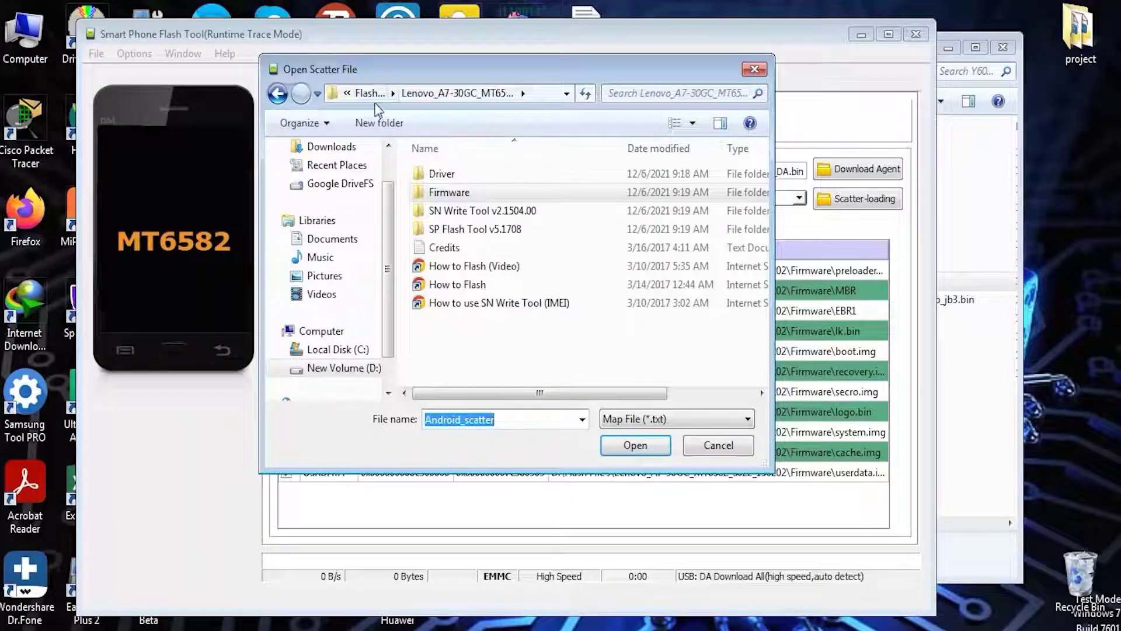
pyautogui.click(370, 93)
pyautogui.scroll(-5, 480, 368)
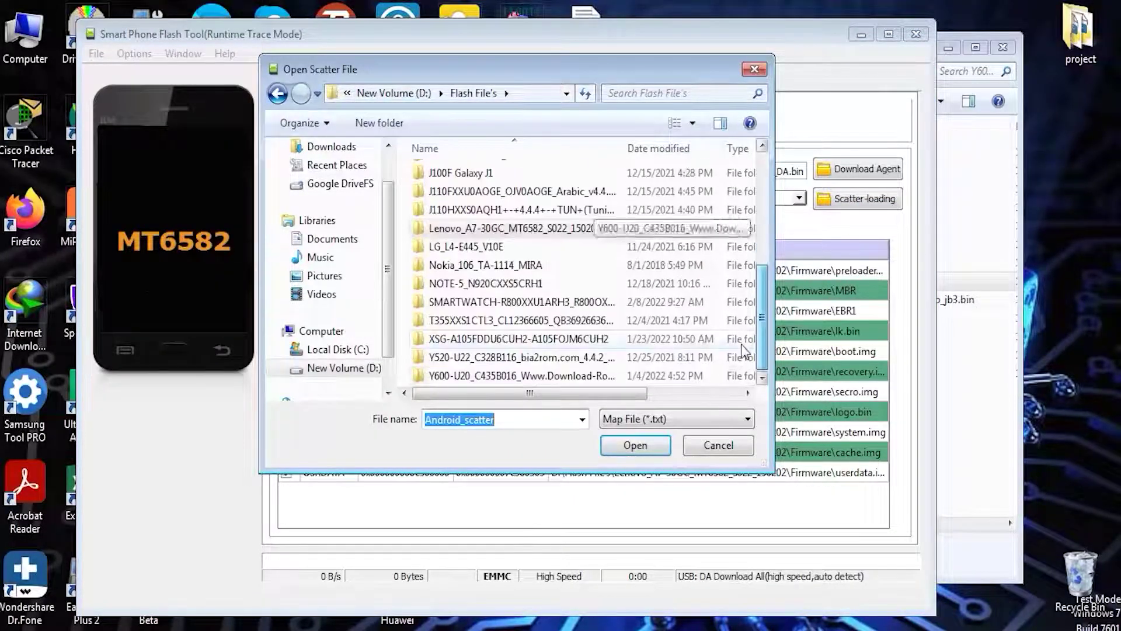
pyautogui.doubleClick(471, 377)
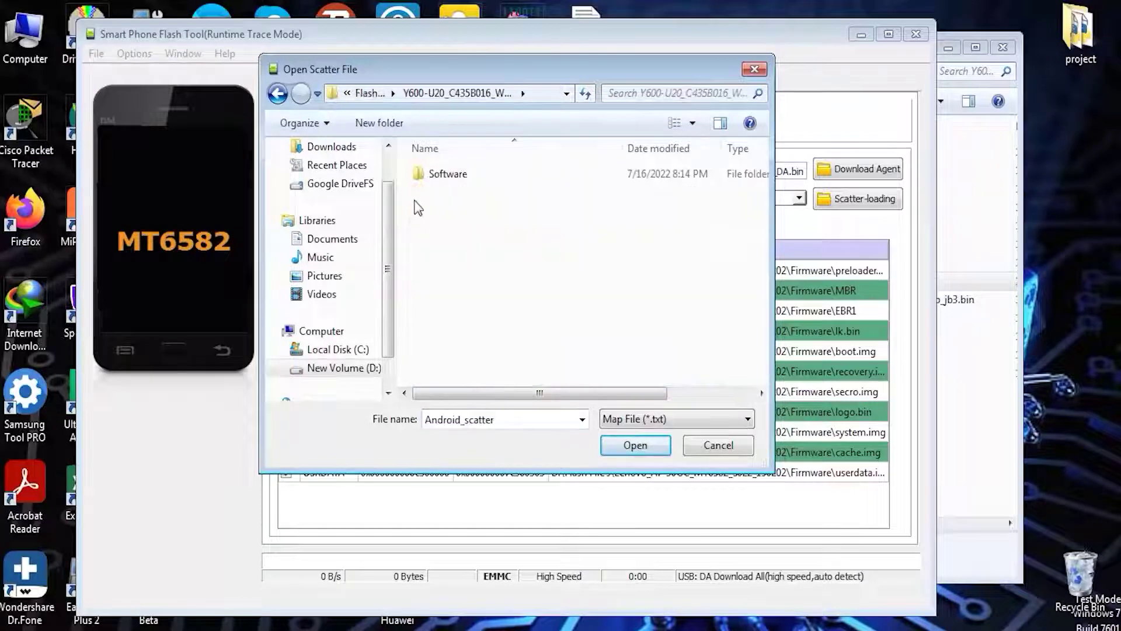
pyautogui.doubleClick(454, 175)
pyautogui.doubleClick(453, 192)
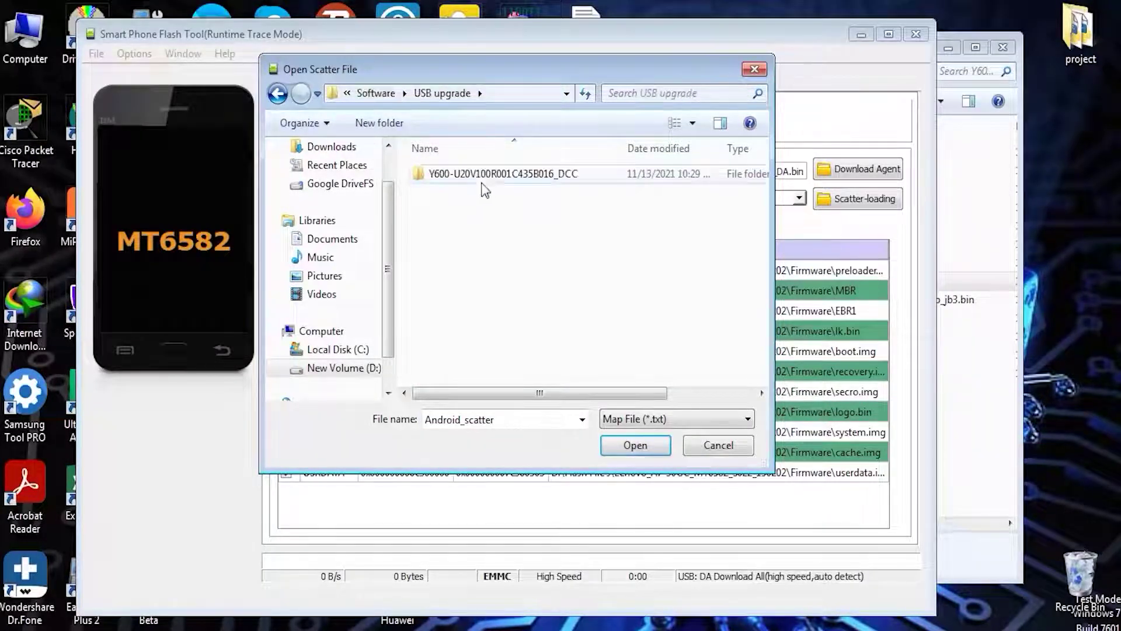
pyautogui.doubleClick(493, 178)
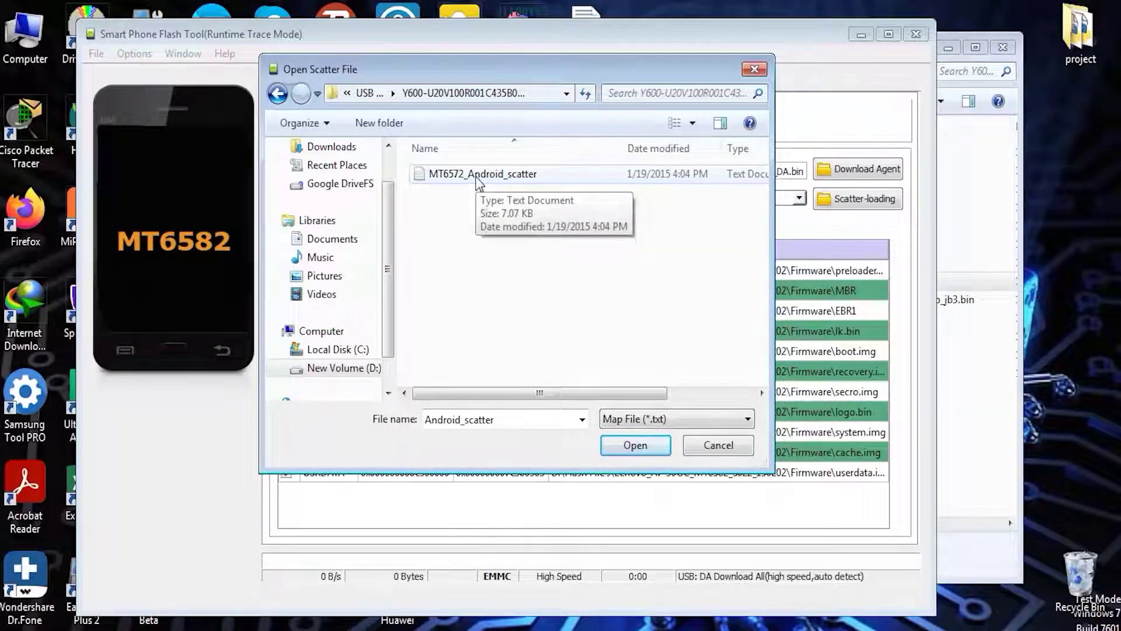
pyautogui.doubleClick(479, 175)
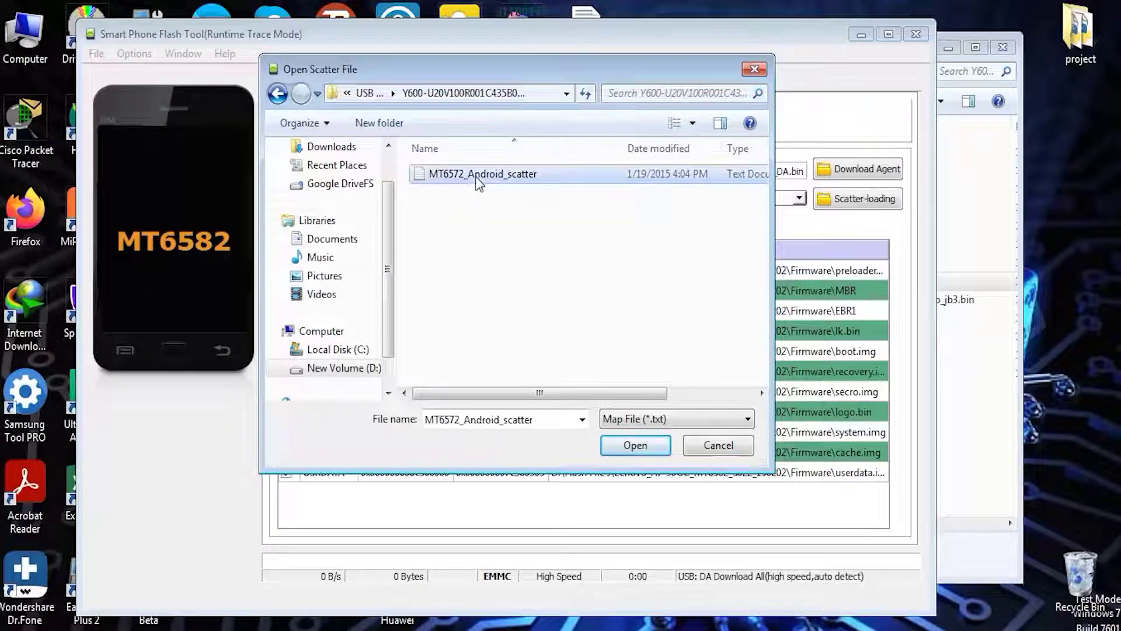